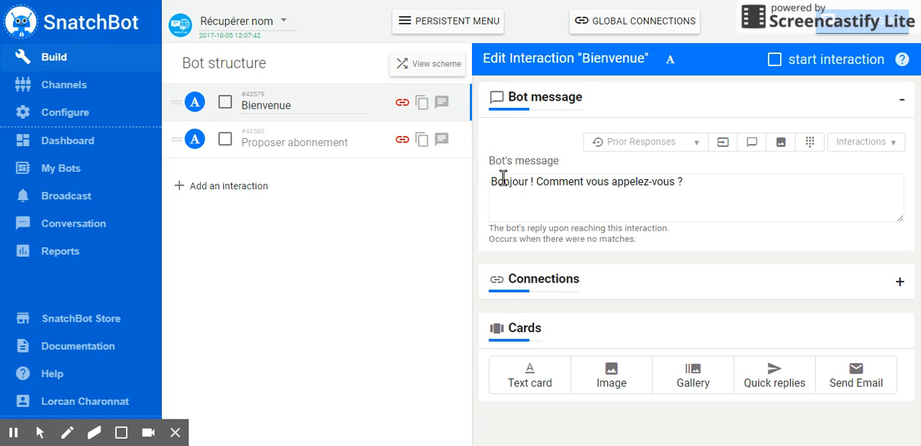
Review the bot messages of the "Bienvenue" and "Proposer abonnement" interactions, including the responseTo placeholder and its ID value
{"action": "left_click_drag", "start_coordinate": [497, 184], "coordinate": [683, 183]}
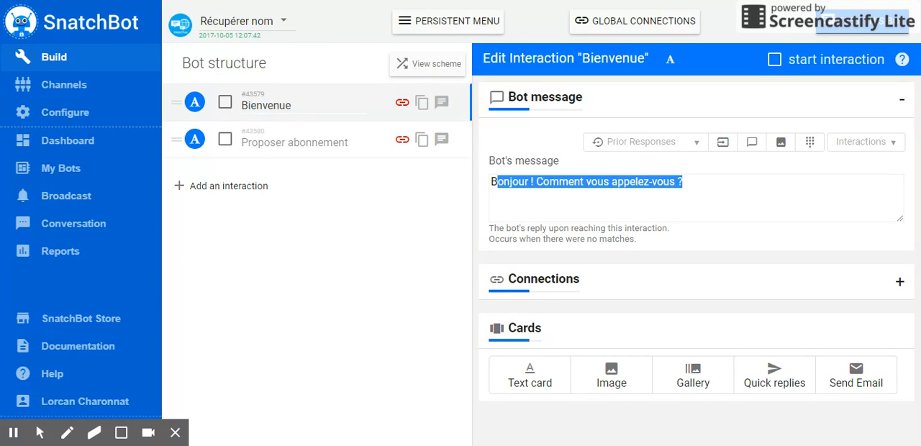
{"action": "left_click", "coordinate": [287, 143]}
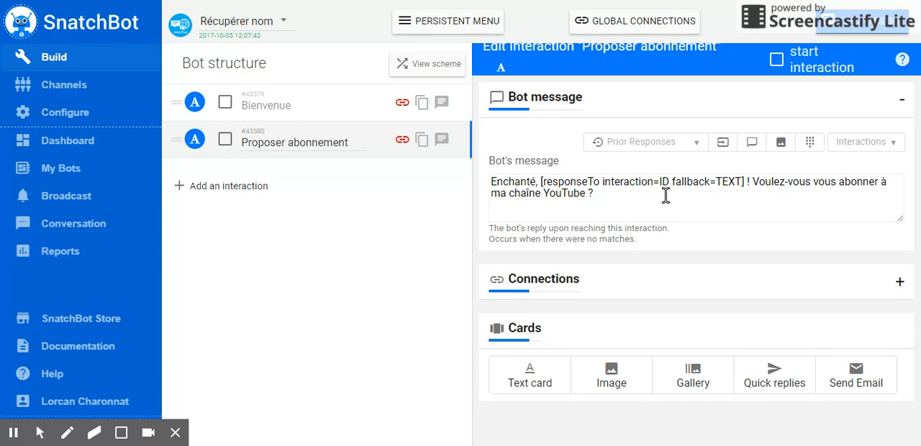
{"action": "left_click", "coordinate": [541, 182]}
{"action": "left_click_drag", "start_coordinate": [575, 181], "coordinate": [746, 181]}
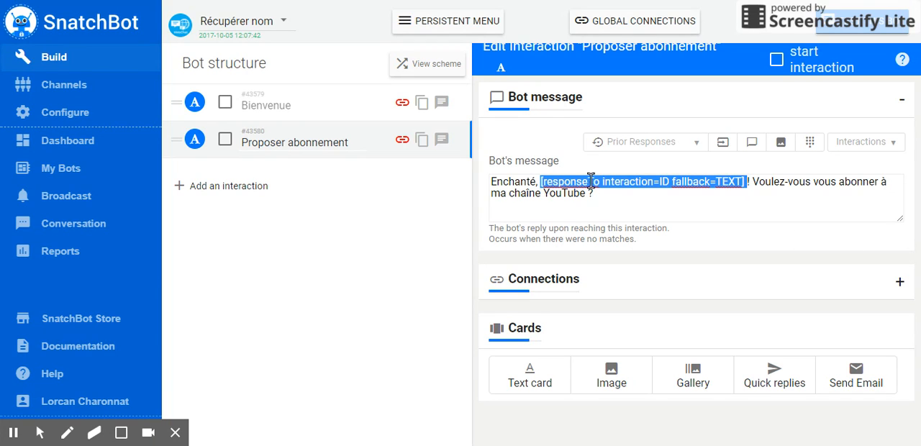
{"action": "double_click", "coordinate": [661, 183]}
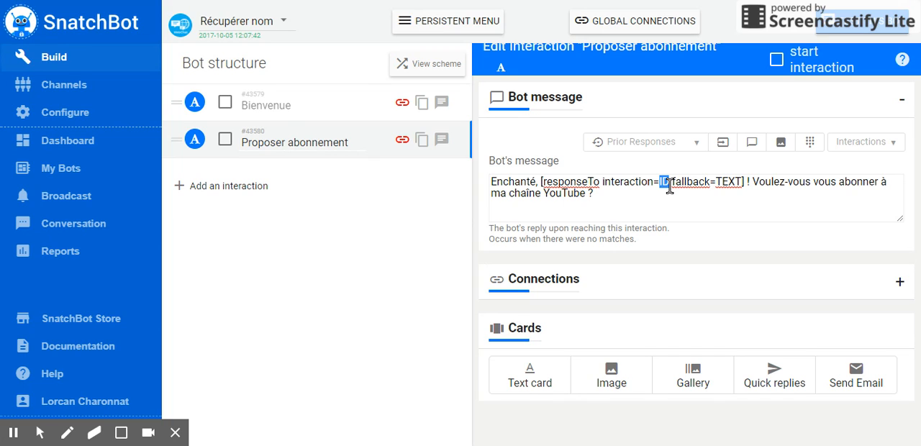
Insert a second prior-response placeholder after the existing one in the "Proposer abonnement" message, and delete that duplicate
{"action": "left_click", "coordinate": [745, 183]}
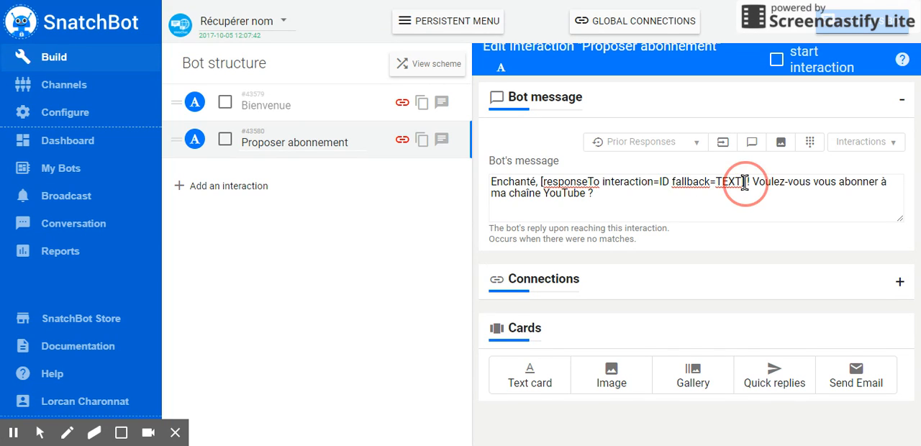
{"action": "mouse_move", "coordinate": [696, 144]}
{"action": "mouse_move", "coordinate": [610, 141]}
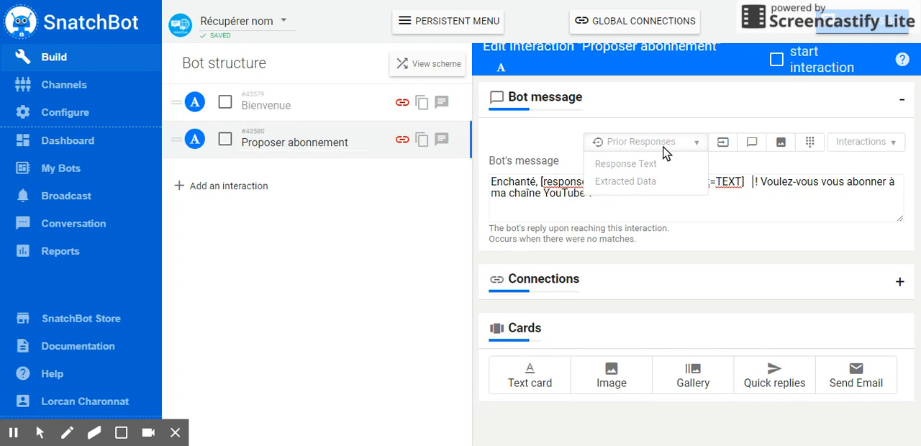
{"action": "left_click", "coordinate": [621, 164]}
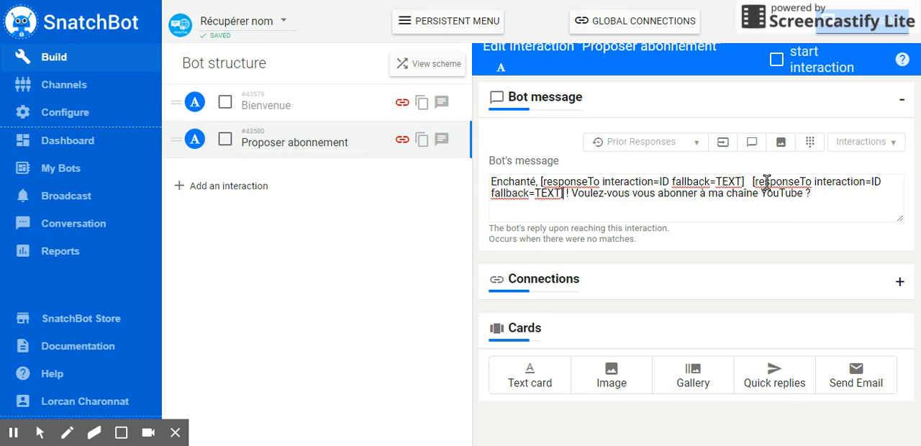
{"action": "left_click_drag", "start_coordinate": [753, 179], "coordinate": [564, 193]}
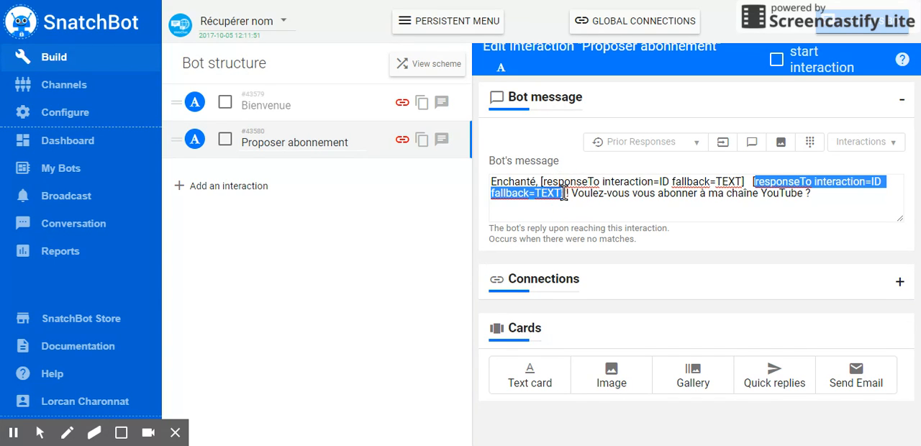
{"action": "key", "text": "BackSpace"}
{"action": "key", "text": "BackSpace"}
{"action": "key", "text": "BackSpace"}
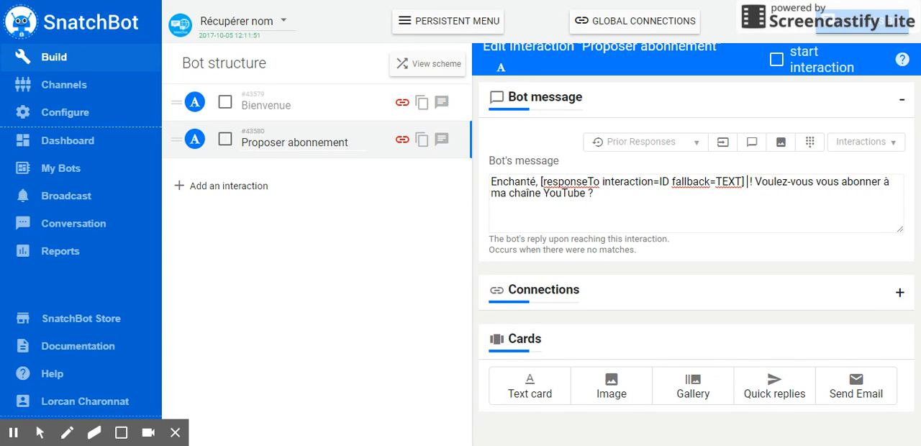
{"action": "key", "text": "BackSpace"}
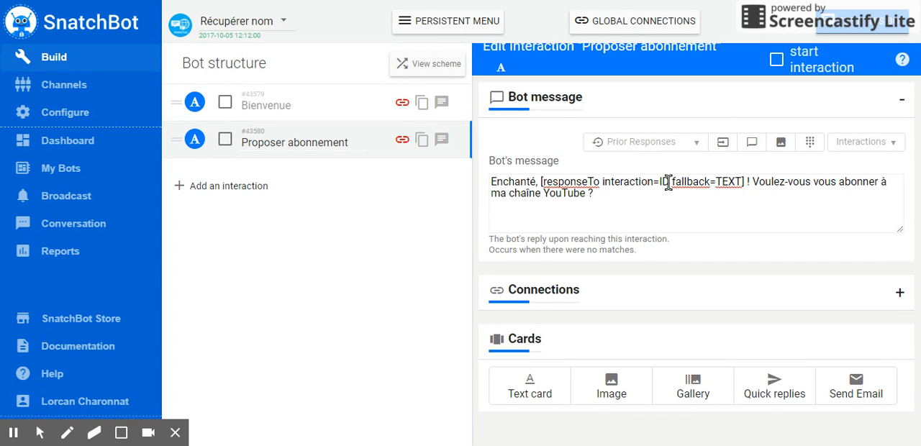
Check the ID of the "Bienvenue" interaction that the placeholder must refer to, and return to "Proposer abonnement"
{"action": "left_click_drag", "start_coordinate": [745, 182], "coordinate": [541, 182]}
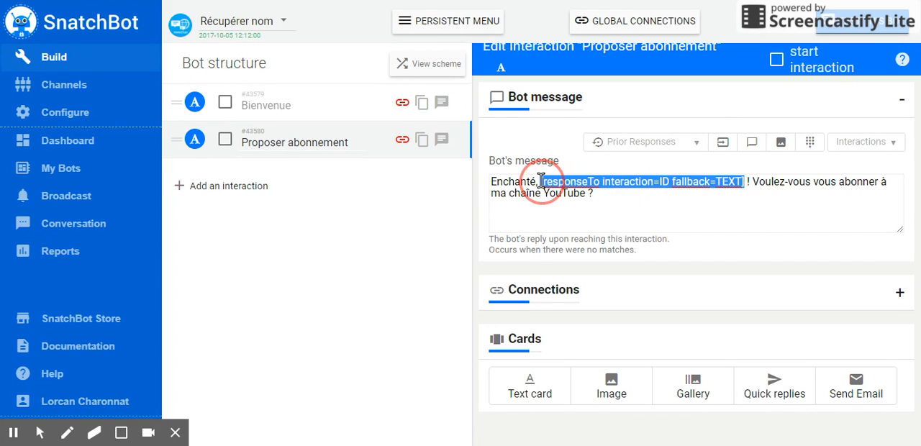
{"action": "left_click", "coordinate": [654, 184]}
{"action": "left_click", "coordinate": [288, 106]}
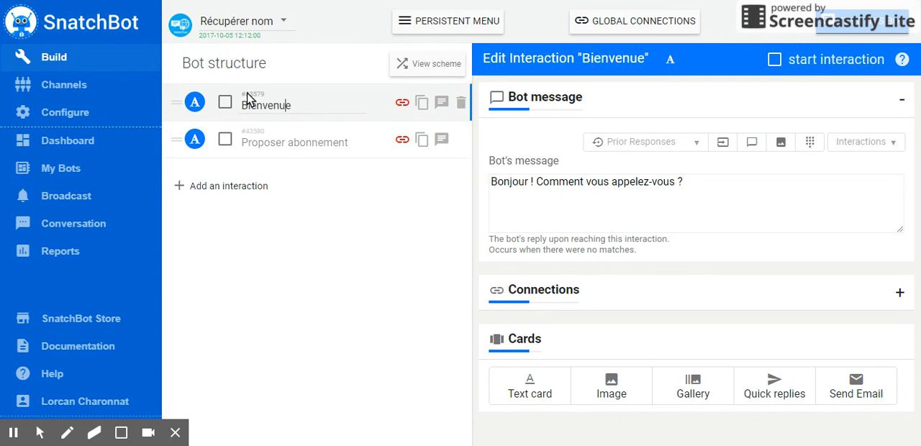
{"action": "left_click", "coordinate": [273, 105]}
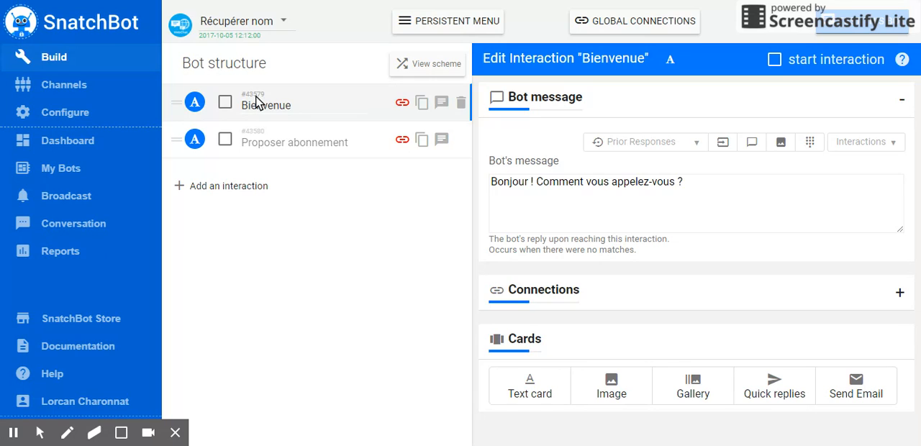
{"action": "left_click", "coordinate": [287, 137]}
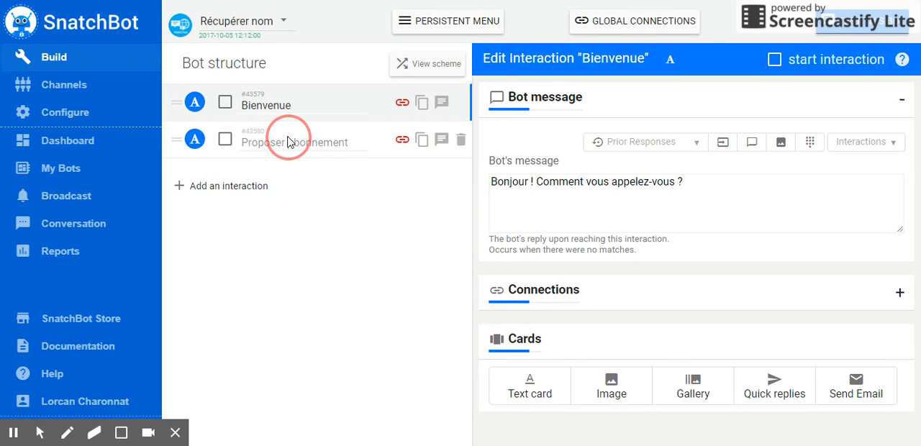
Try inserting the "Bienvenue" interaction ID into the "Proposer abonnement" message, and remove it from the end of the text
{"action": "left_click", "coordinate": [874, 148]}
{"action": "mouse_move", "coordinate": [875, 149]}
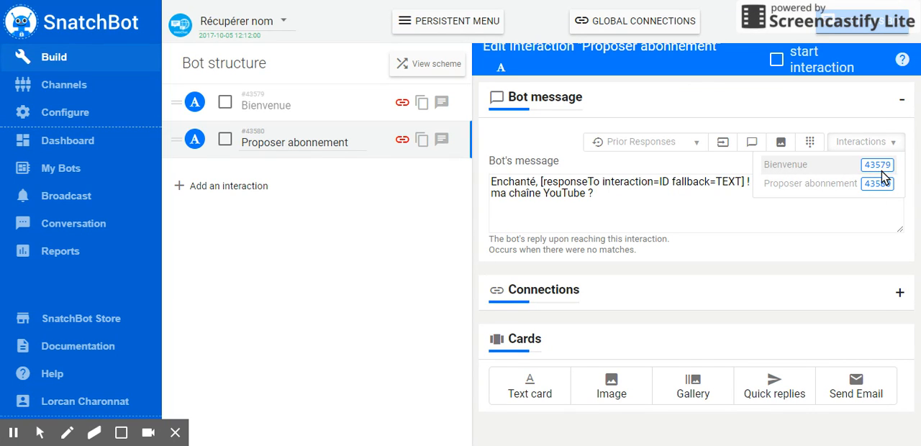
{"action": "left_click", "coordinate": [880, 165]}
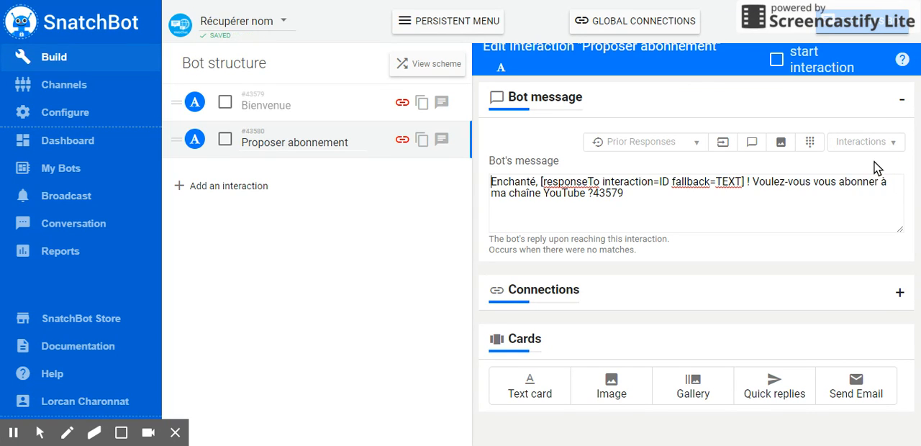
{"action": "left_click_drag", "start_coordinate": [625, 192], "coordinate": [596, 190]}
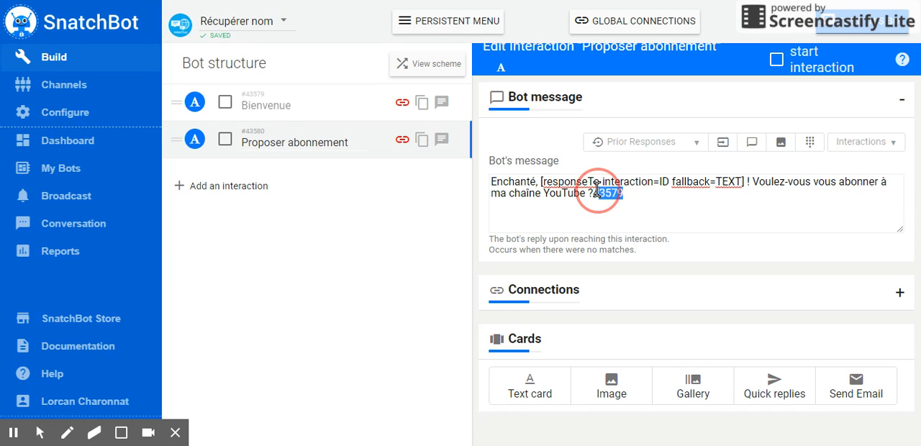
{"action": "key", "text": "BackSpace"}
{"action": "key", "text": "BackSpace"}
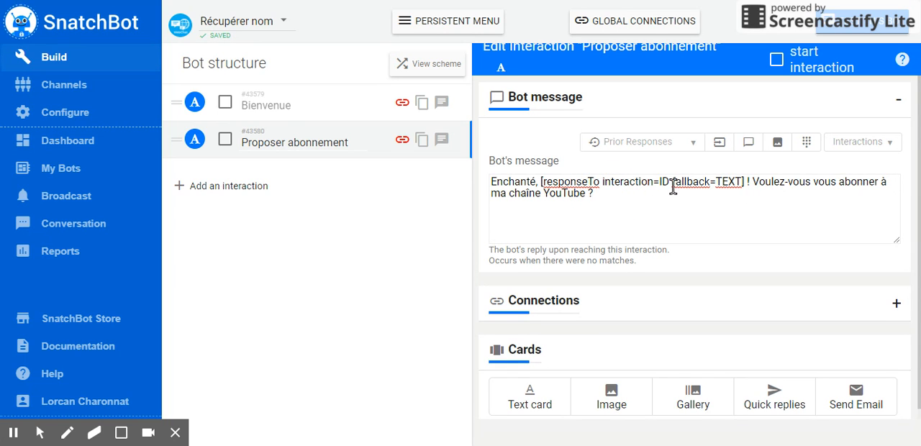
Replace ID in the responseTo placeholder of the "Proposer abonnement" message with the "Bienvenue" interaction's ID, 43579
{"action": "left_click", "coordinate": [672, 186], "text": "shift"}
{"action": "left_click", "coordinate": [670, 181]}
{"action": "key", "text": "BackSpace"}
{"action": "key", "text": "BackSpace"}
{"action": "type", "text": "43579"}
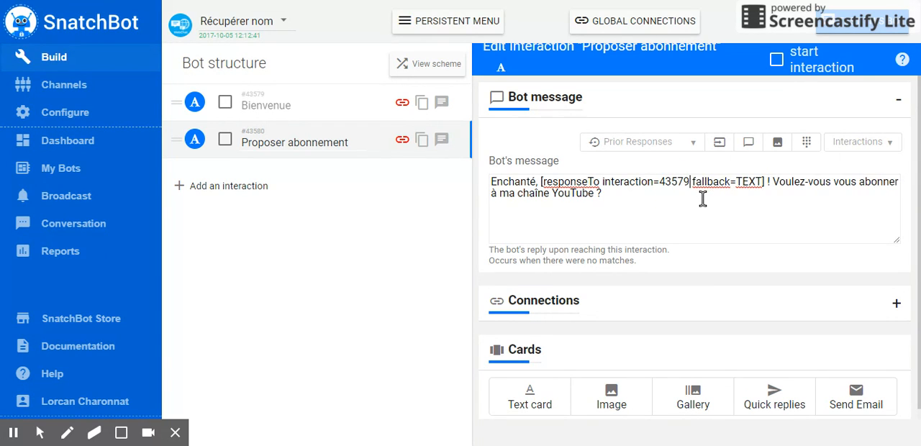
{"action": "key", "text": "BackSpace"}
{"action": "key", "text": "BackSpace"}
{"action": "key", "text": "BackSpace"}
{"action": "key", "text": "BackSpace"}
{"action": "key", "text": "BackSpace"}
{"action": "left_click", "coordinate": [859, 146]}
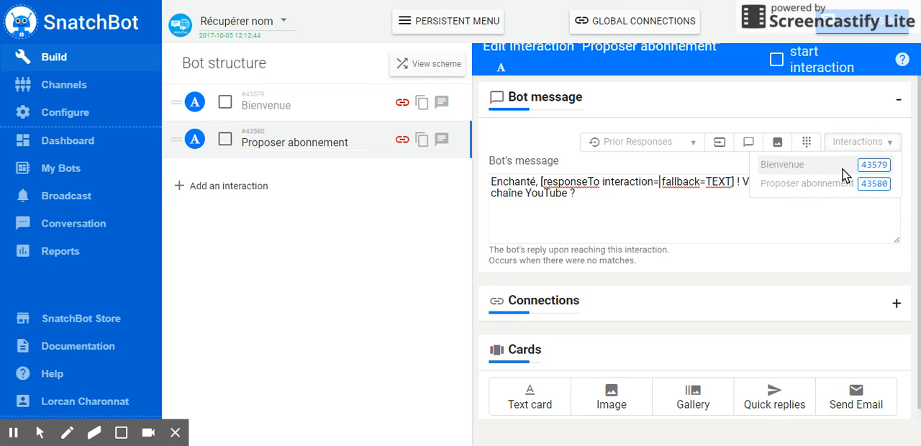
{"action": "left_click", "coordinate": [845, 172]}
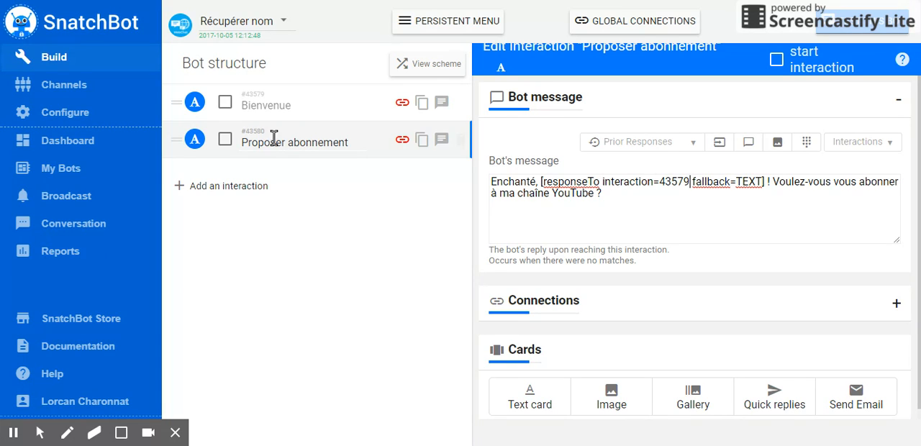
Replace the placeholder's fallback TEXT in "Proposer abonnement" with "Oh mince, il semble qu'il y ait eu une erreur, recommençons"
{"action": "left_click", "coordinate": [309, 101]}
{"action": "left_click", "coordinate": [310, 140]}
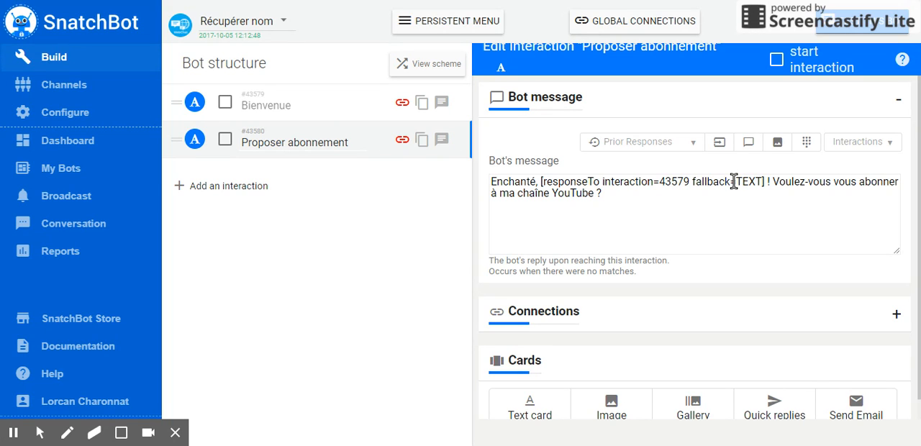
{"action": "left_click_drag", "start_coordinate": [741, 180], "coordinate": [765, 180]}
{"action": "left_click", "coordinate": [763, 179]}
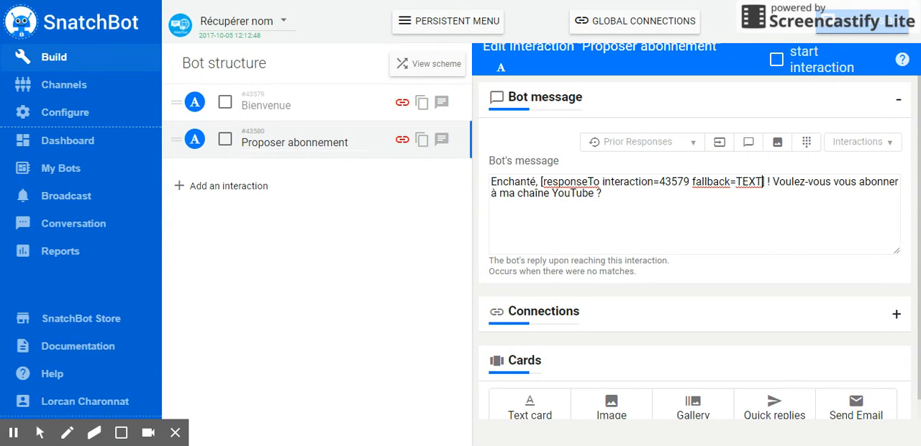
{"action": "left_click_drag", "start_coordinate": [763, 179], "coordinate": [736, 180]}
{"action": "type", "text": "Oh min"}
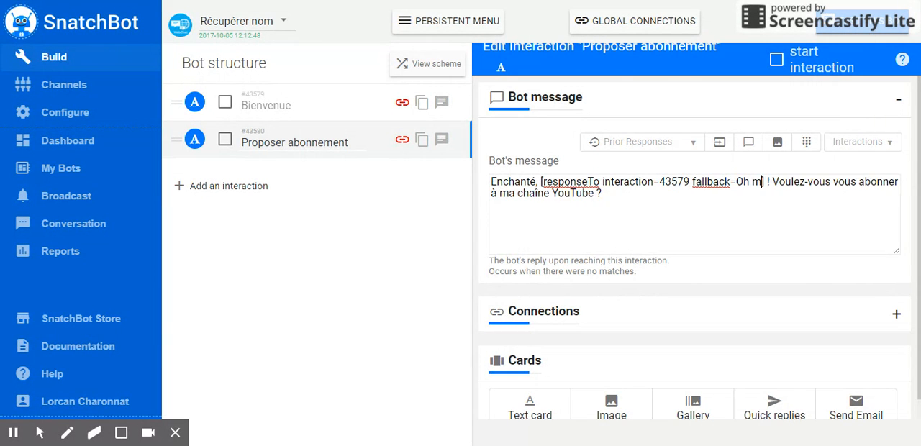
{"action": "type", "text": "ce,"}
{"action": "type", "text": " il s"}
{"action": "type", "text": "emble qu'il y"}
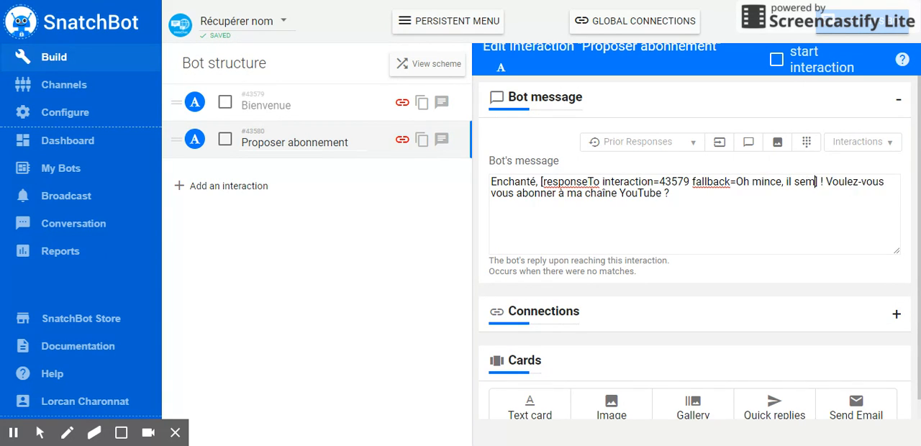
{"action": "type", "text": " ait eu une erreu"}
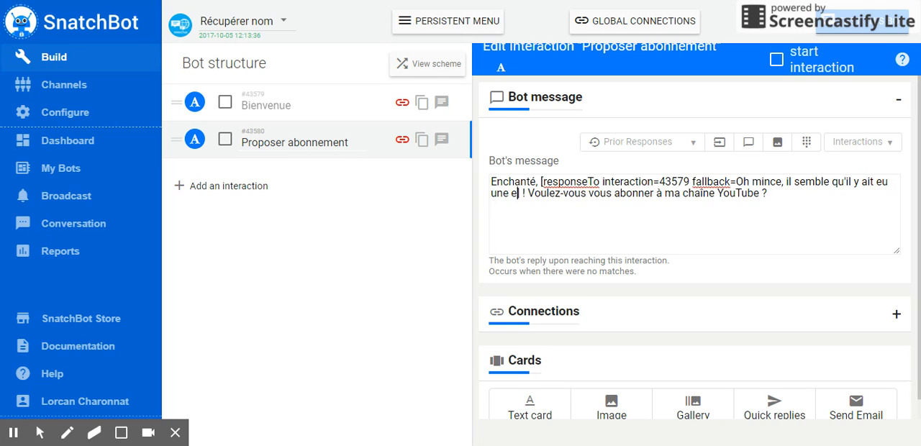
{"action": "type", "text": "r, recommen"}
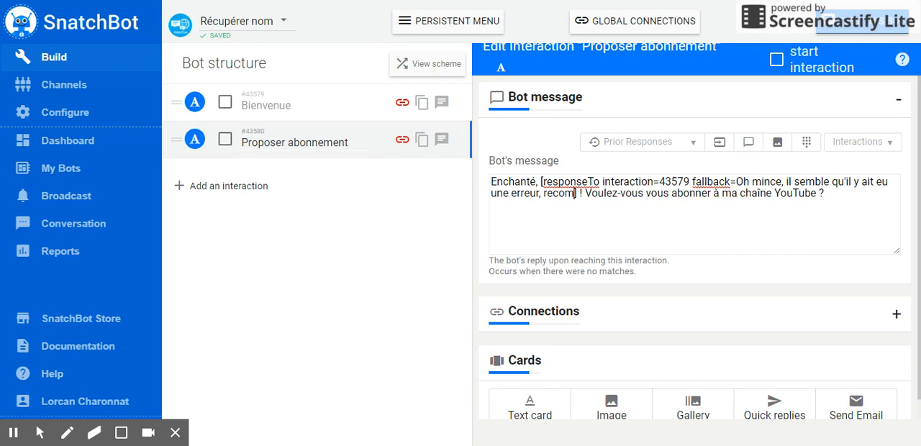
{"action": "type", "text": "çons"}
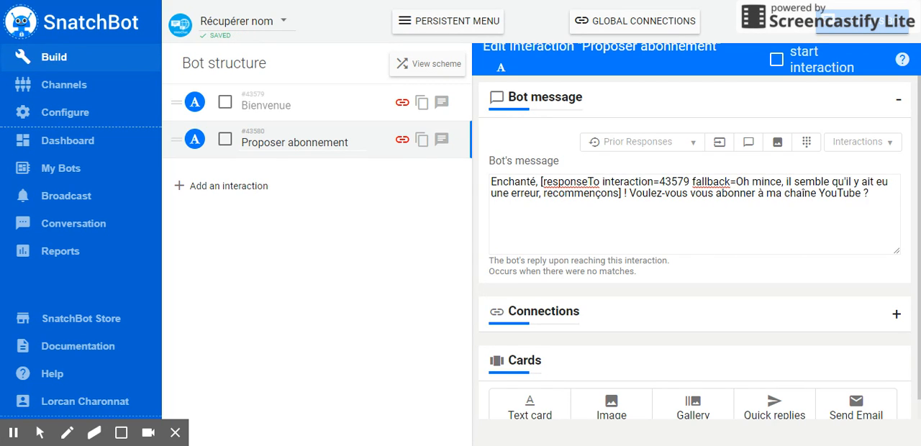
{"action": "type", "text": "]"}
{"action": "left_click", "coordinate": [606, 200]}
{"action": "left_click_drag", "start_coordinate": [544, 198], "coordinate": [619, 195]}
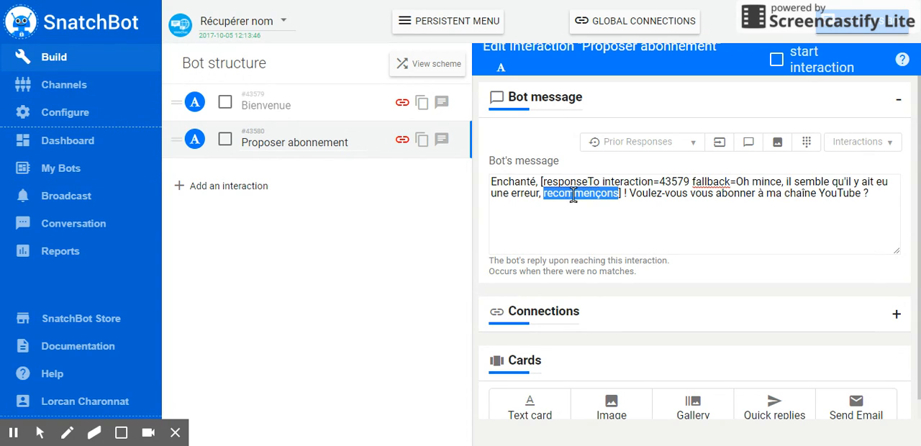
Change the restart command in the bot's configuration to "Recommençons"
{"action": "left_click", "coordinate": [93, 116]}
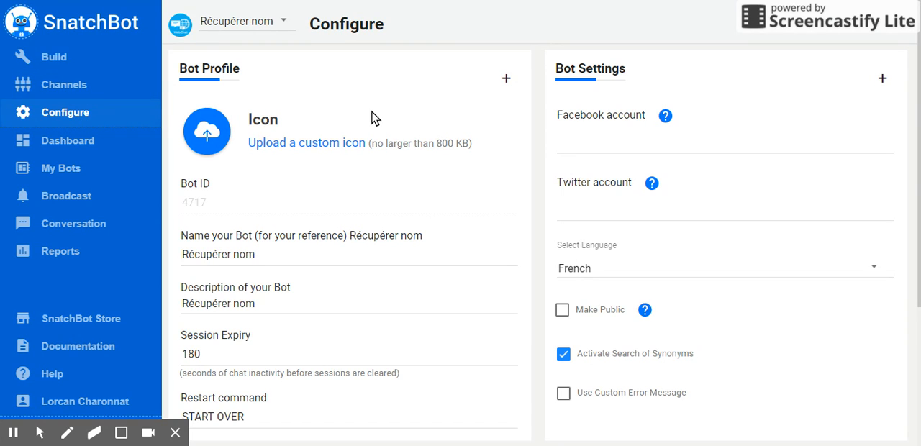
{"action": "scroll", "coordinate": [359, 136], "scroll_direction": "down", "scroll_amount": 3}
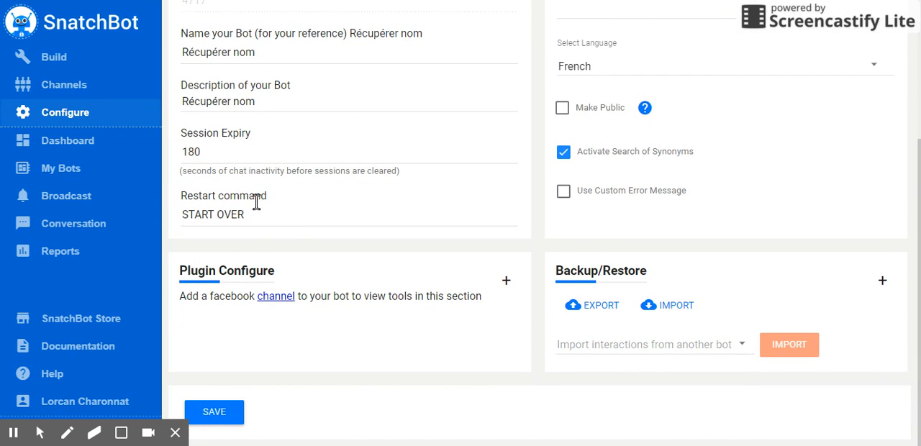
{"action": "left_click", "coordinate": [277, 214]}
{"action": "left_click_drag", "start_coordinate": [246, 214], "coordinate": [181, 214]}
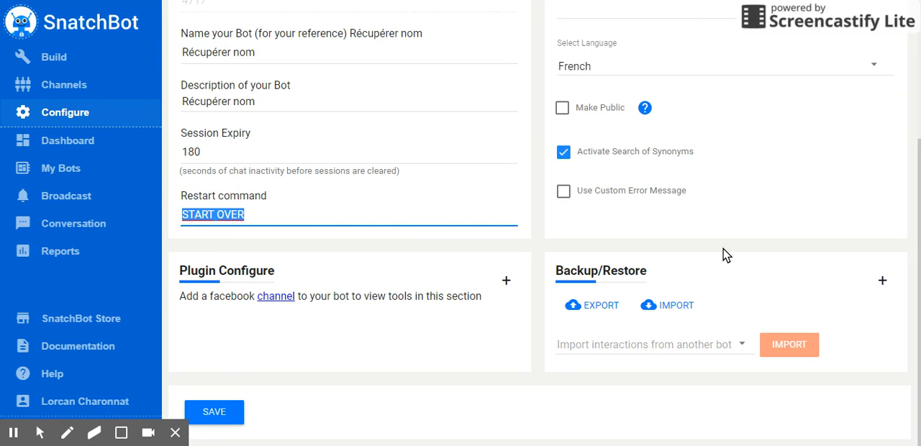
{"action": "type", "text": "RECOMMENçons"}
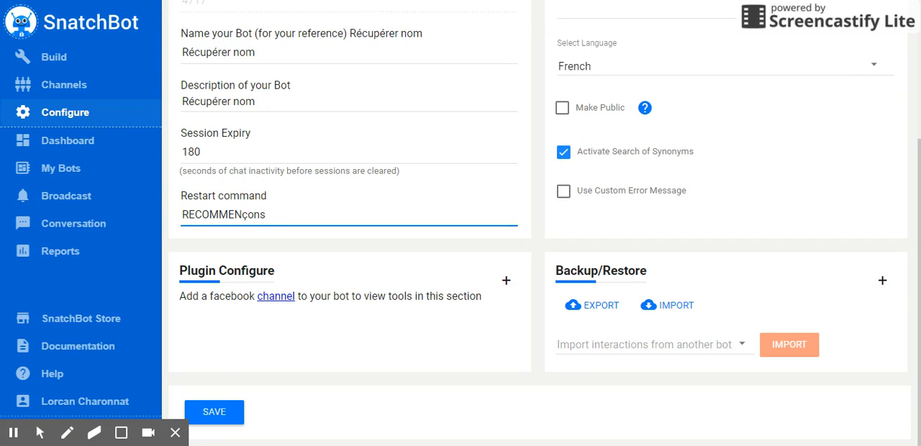
{"action": "left_click_drag", "start_coordinate": [242, 215], "coordinate": [192, 216]}
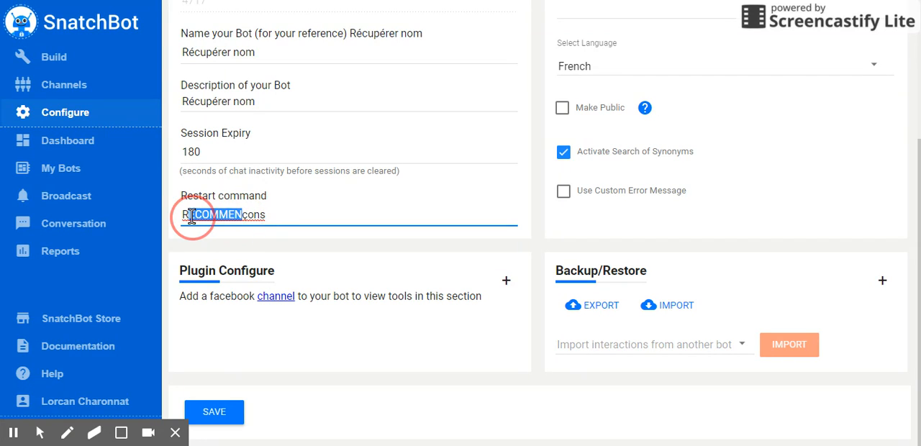
{"action": "type", "text": "ecommen"}
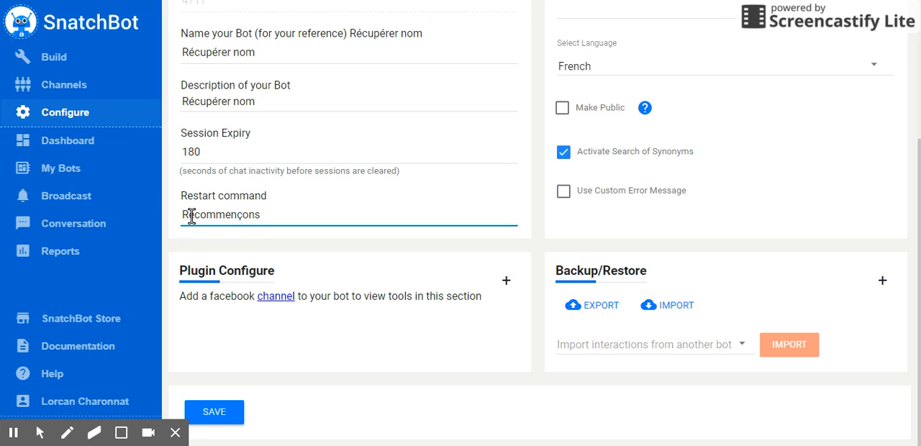
Change the restart command to lowercase "recommençons" and save the bot configuration
{"action": "left_click", "coordinate": [192, 215]}
{"action": "key", "text": "BackSpace"}
{"action": "type", "text": "r"}
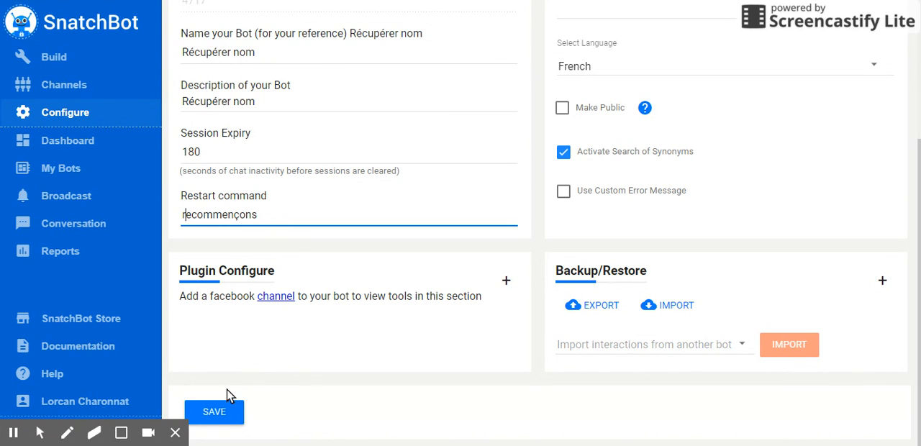
{"action": "left_click", "coordinate": [225, 417]}
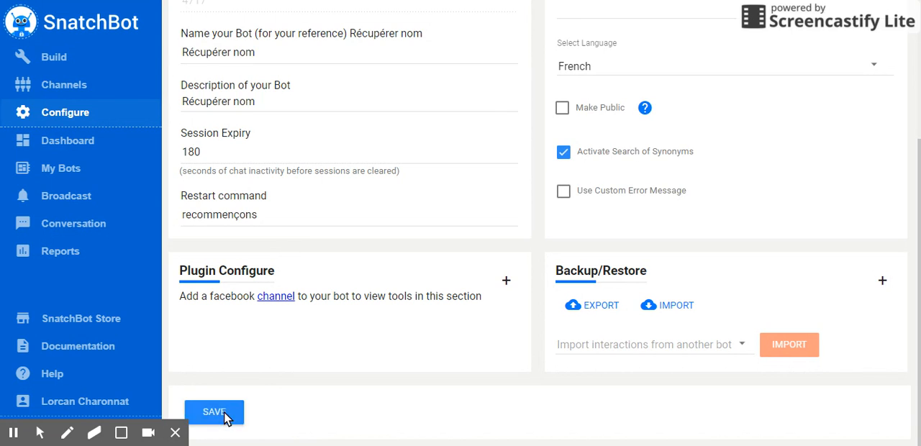
{"action": "left_click", "coordinate": [283, 216]}
Return to the bot's interactions and review the responseTo placeholder's interaction ID and fallback text in the "Proposer abonnement" message
{"action": "left_click", "coordinate": [75, 63]}
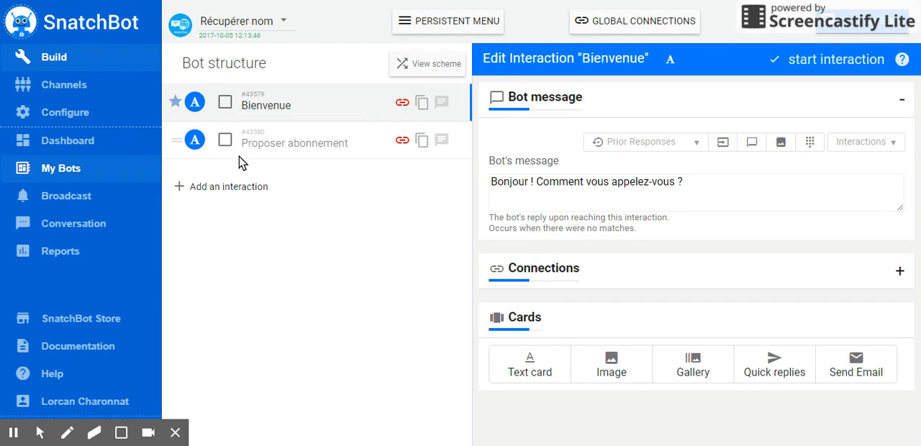
{"action": "left_click", "coordinate": [305, 151]}
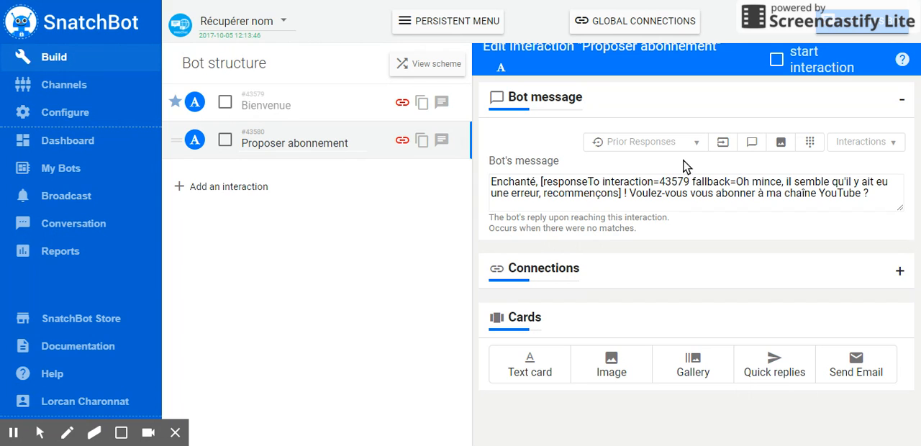
{"action": "left_click_drag", "start_coordinate": [741, 188], "coordinate": [813, 175]}
{"action": "left_click", "coordinate": [804, 184]}
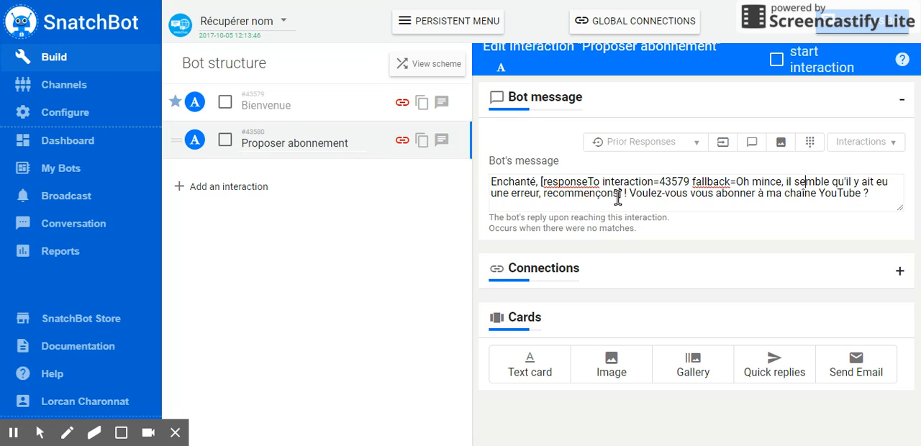
{"action": "left_click_drag", "start_coordinate": [617, 196], "coordinate": [546, 198]}
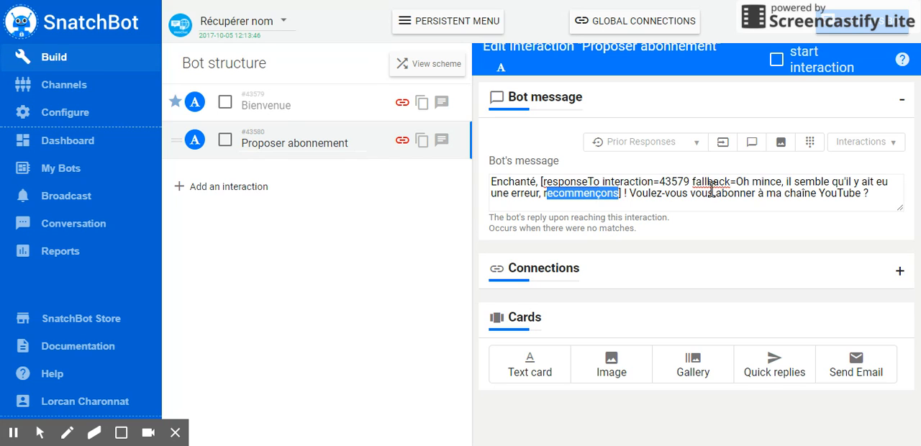
{"action": "left_click", "coordinate": [678, 181]}
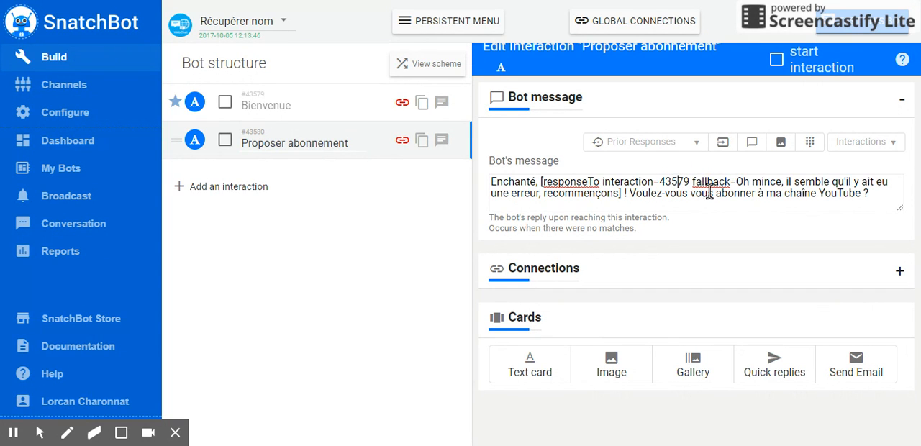
Open the bot's test chat and answer the welcome question with a first name
{"action": "left_click", "coordinate": [860, 28]}
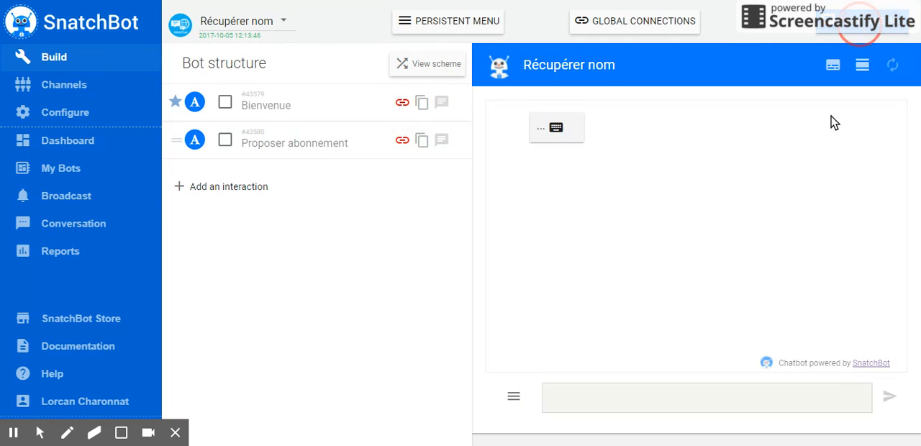
{"action": "left_click", "coordinate": [600, 400]}
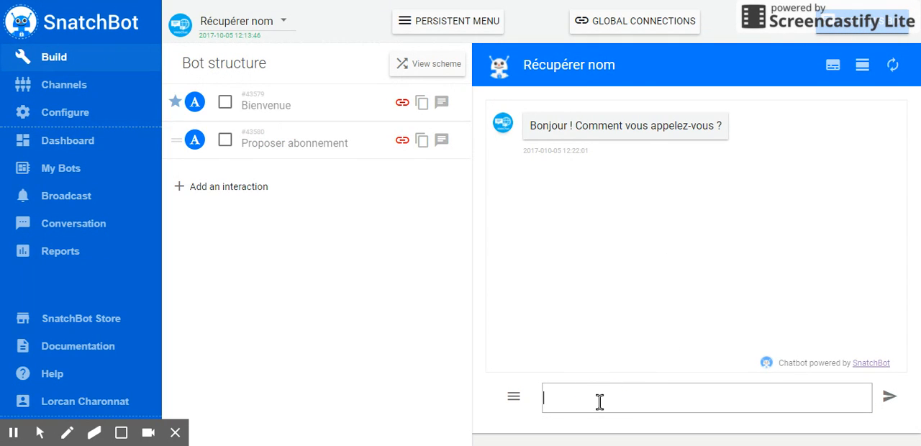
{"action": "type", "text": "Michel"}
{"action": "key", "text": "Return"}
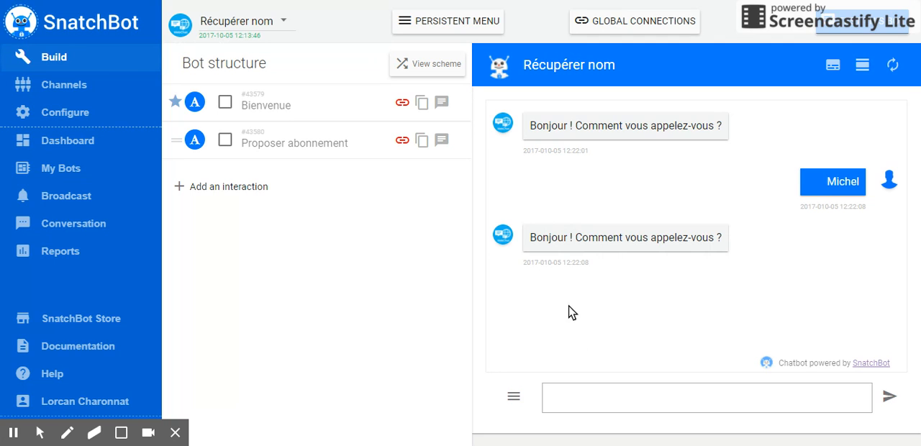
Set the fallback connection of the "Bienvenue" interaction to "Proposer abonnement"
{"action": "left_click", "coordinate": [302, 140]}
{"action": "left_click", "coordinate": [327, 103]}
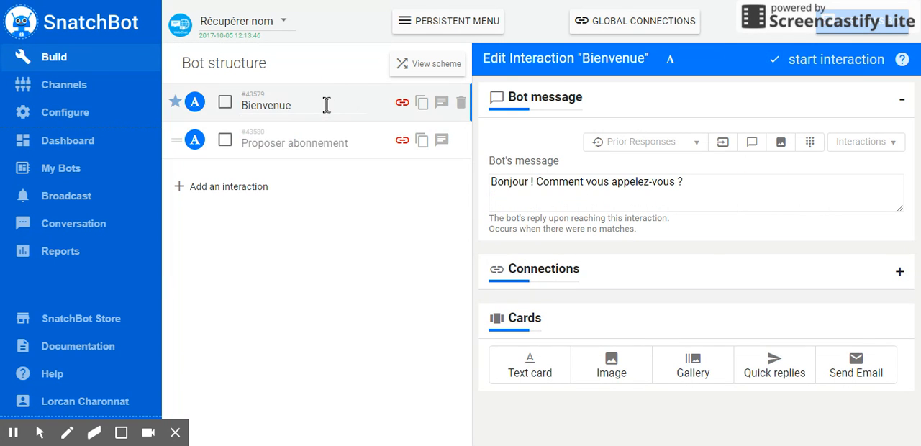
{"action": "left_click", "coordinate": [899, 272]}
{"action": "scroll", "coordinate": [836, 245], "scroll_direction": "down", "scroll_amount": 3}
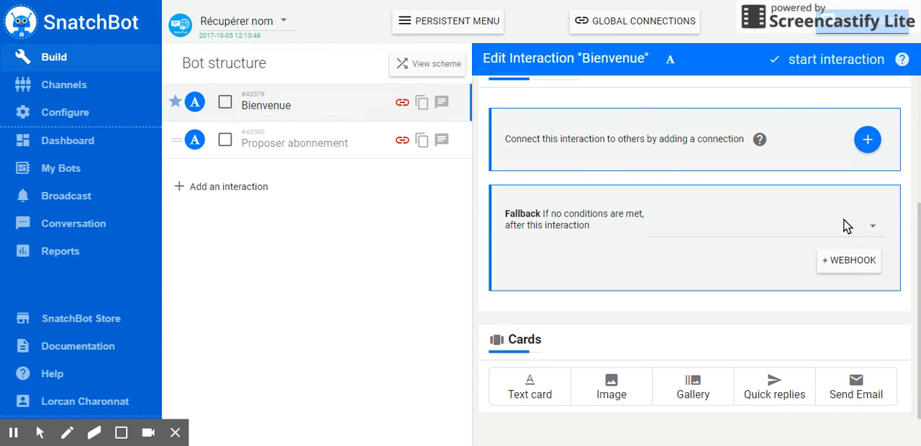
{"action": "left_click", "coordinate": [783, 229]}
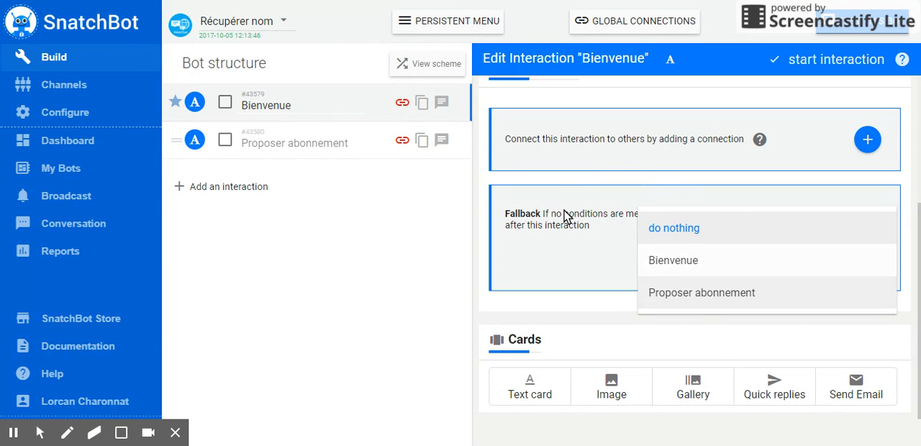
{"action": "left_click", "coordinate": [723, 290]}
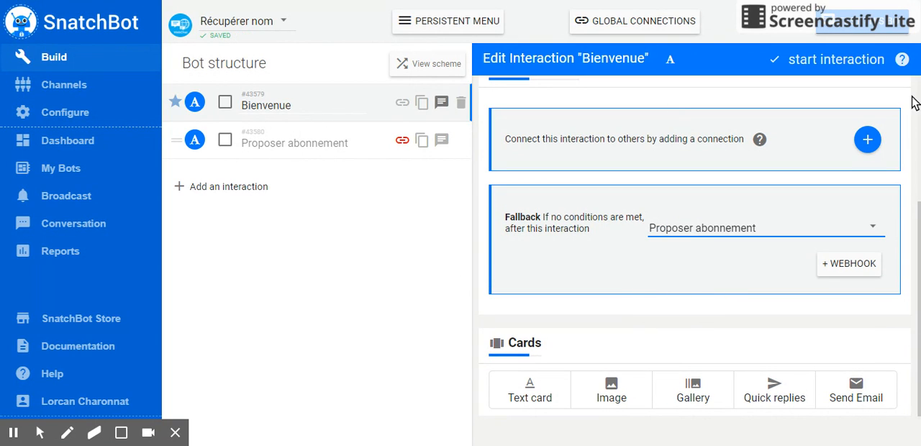
Retest the bot in a new test chat by sending a first name to check the fallback connection from "Bienvenue"
{"action": "left_click", "coordinate": [857, 36]}
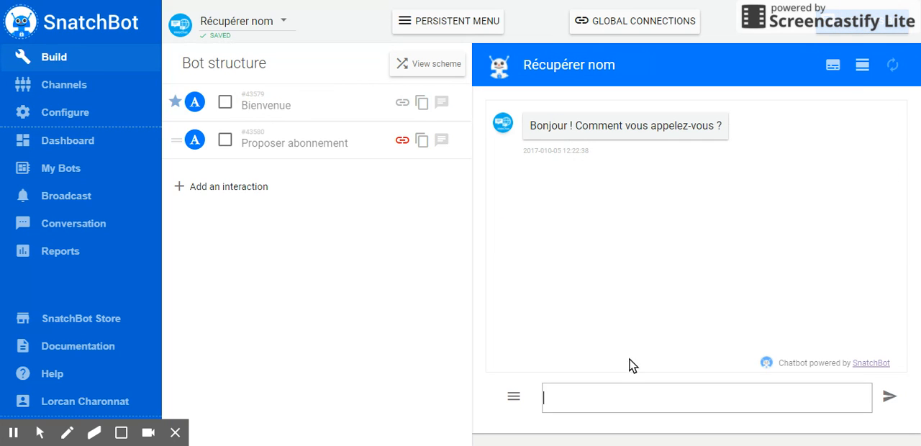
{"action": "type", "text": "Michel"}
{"action": "key", "text": "Return"}
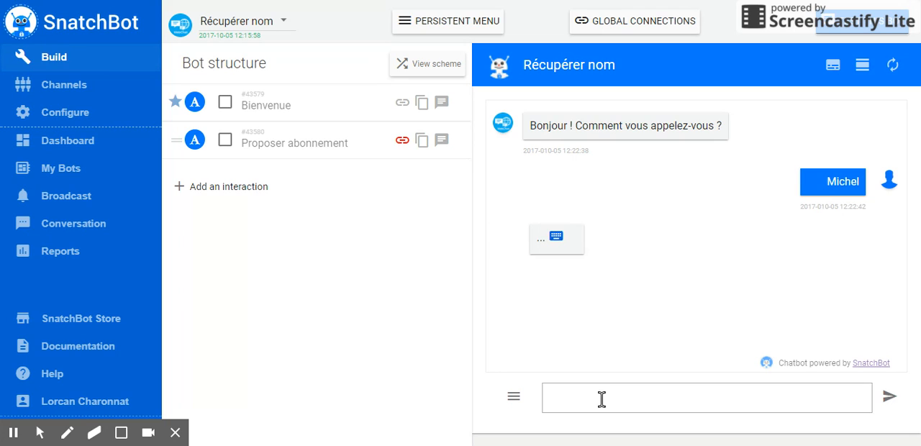